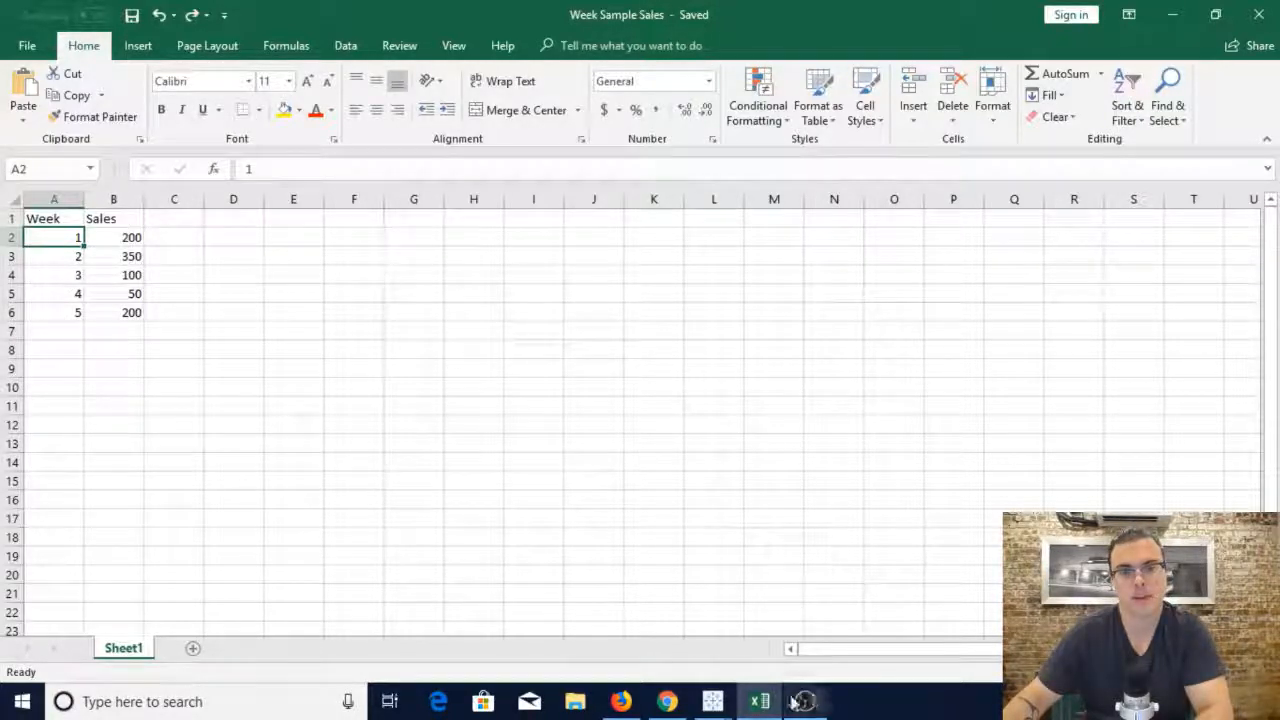
Place Week on Rows and SUM(Sales) as text, giving totals 200, 350, 100, 50, 200
click(712, 701)
click(813, 620)
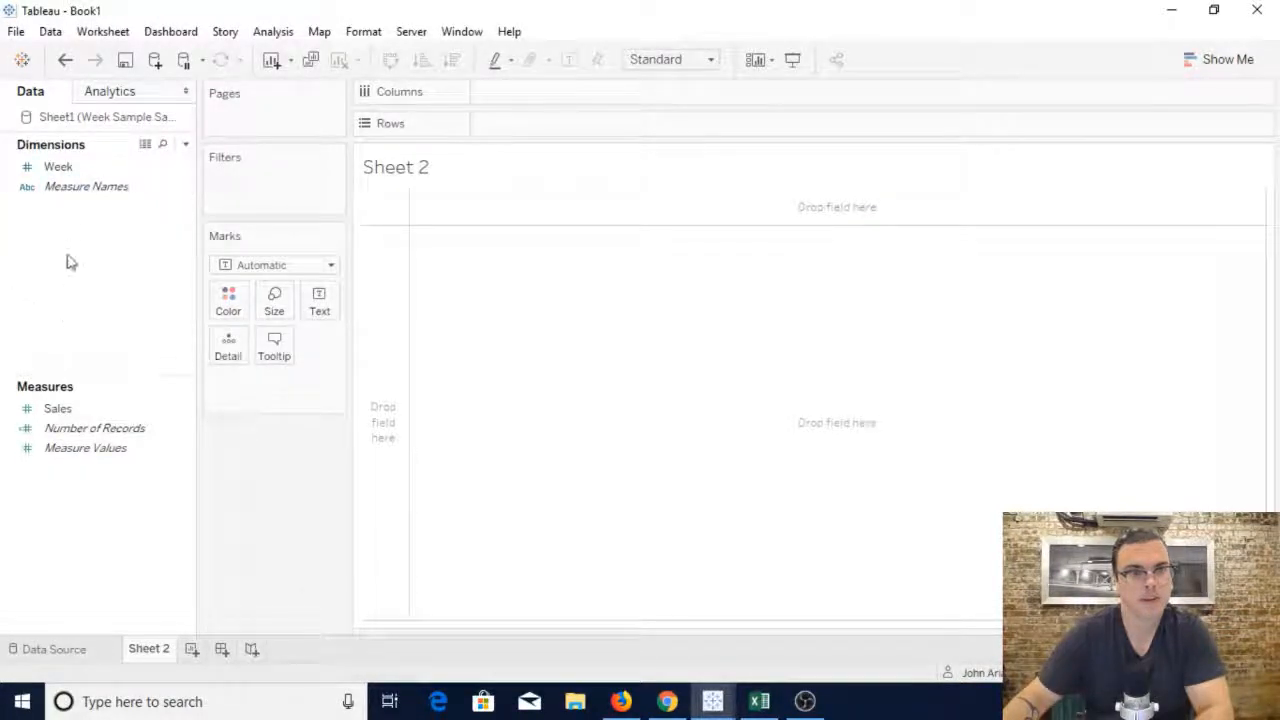
drag(58, 166, 588, 253)
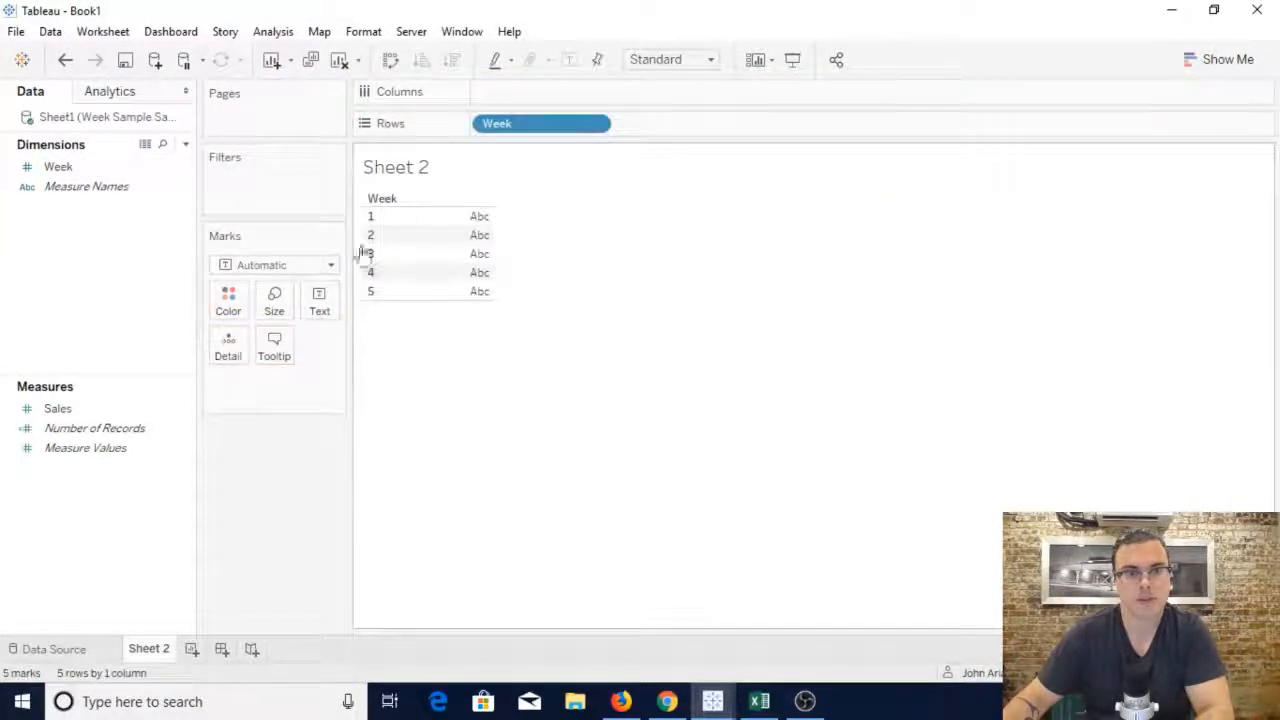
mouse_move(57, 408)
mouse_down()
mouse_move(400, 318)
mouse_move(480, 272)
mouse_up()
click(1205, 62)
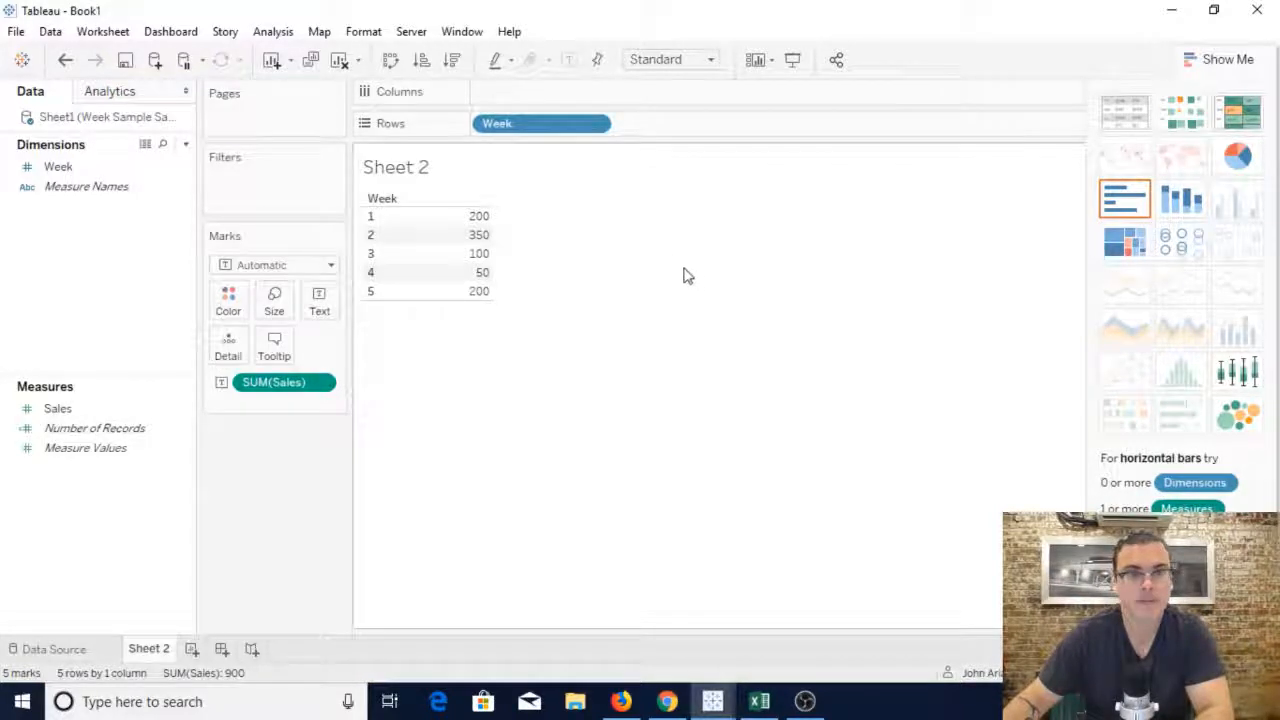
Dismiss Show Me and select the Week field in the Data pane
click(1210, 62)
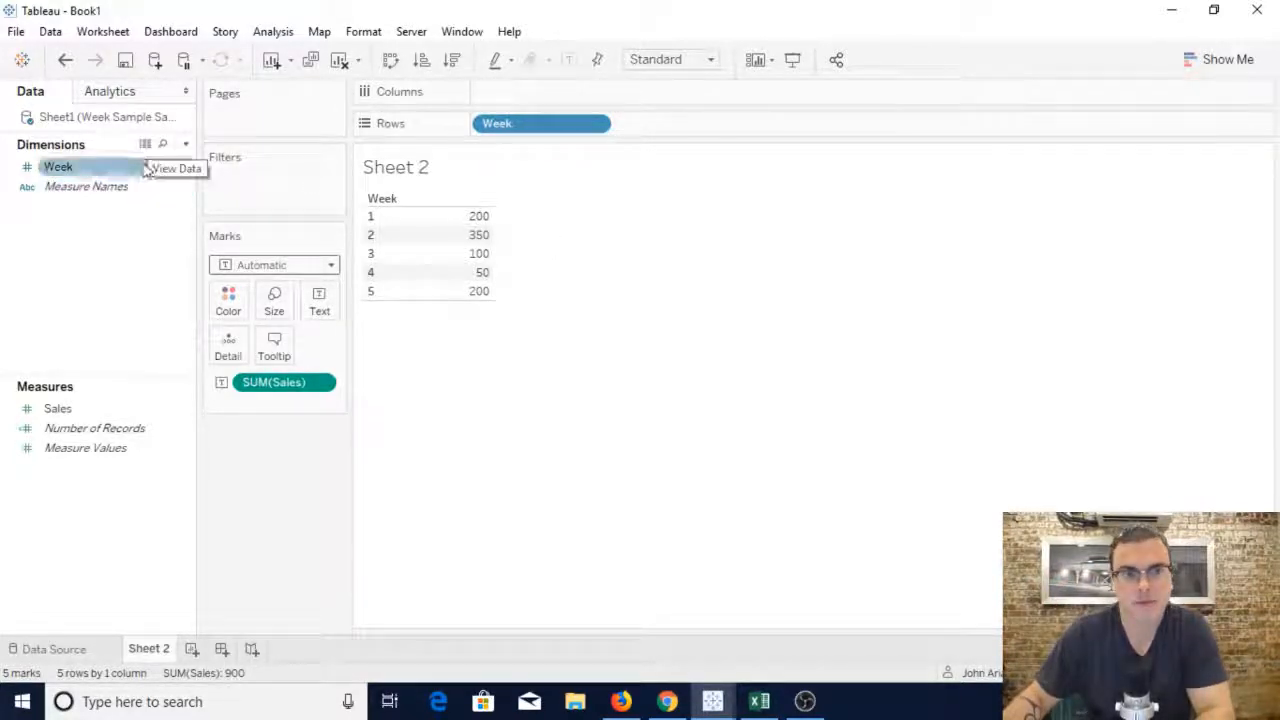
click(100, 167)
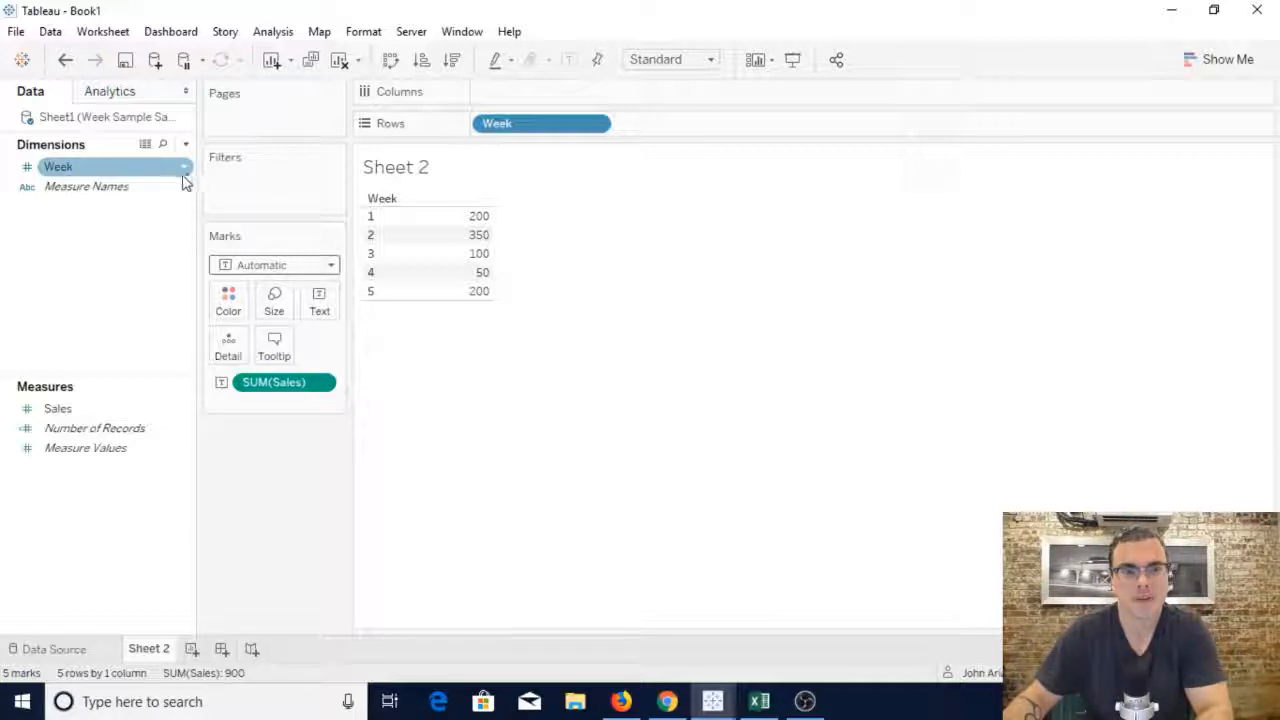
Convert the Week dimension from discrete to continuous
click(185, 168)
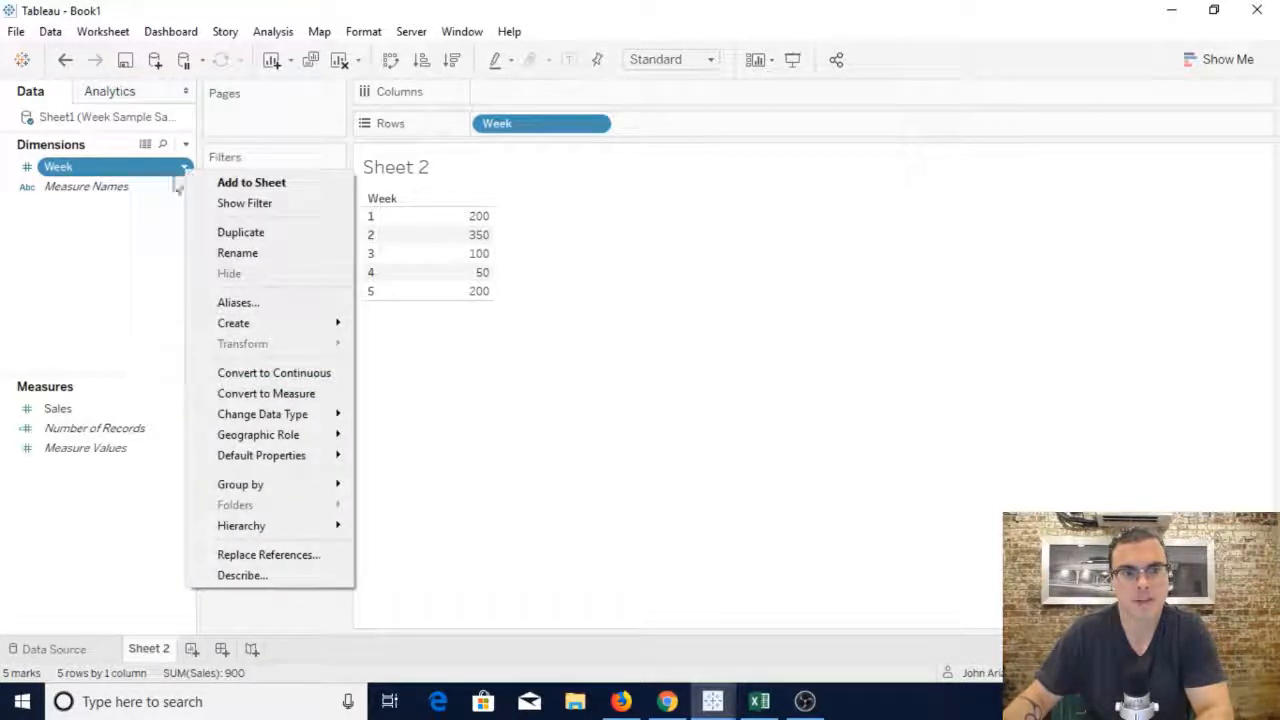
click(273, 373)
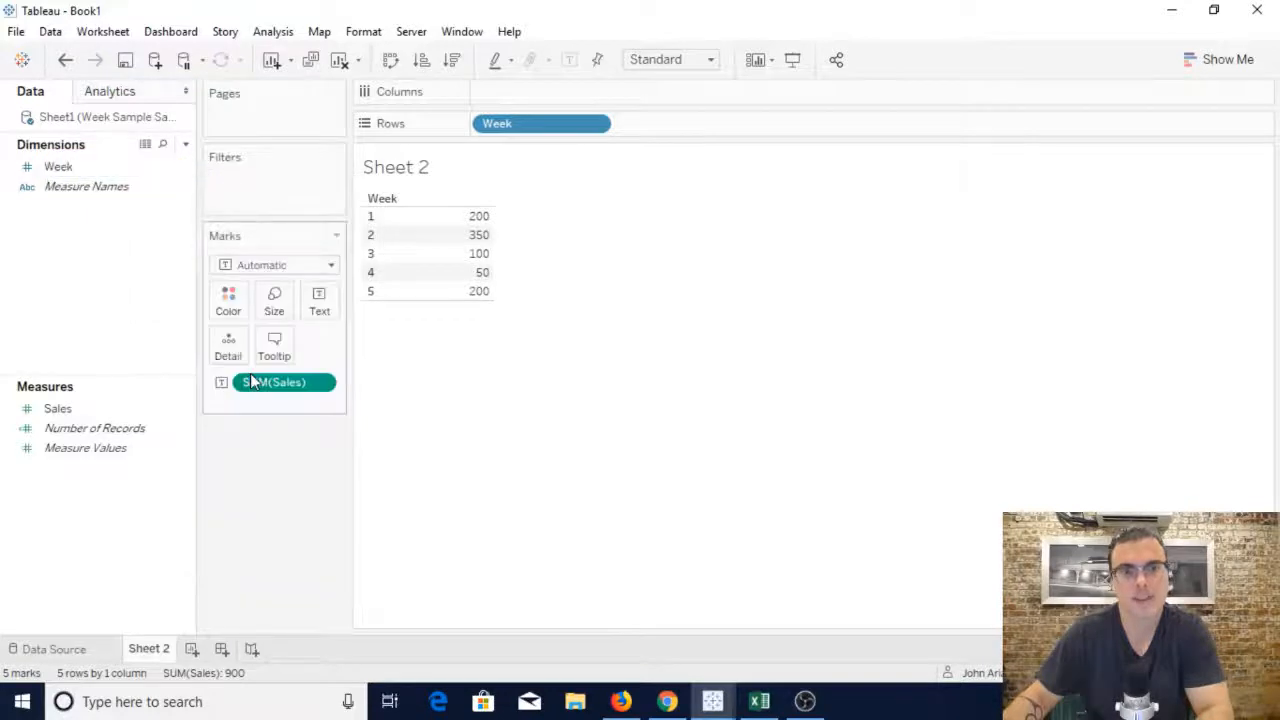
click(1218, 59)
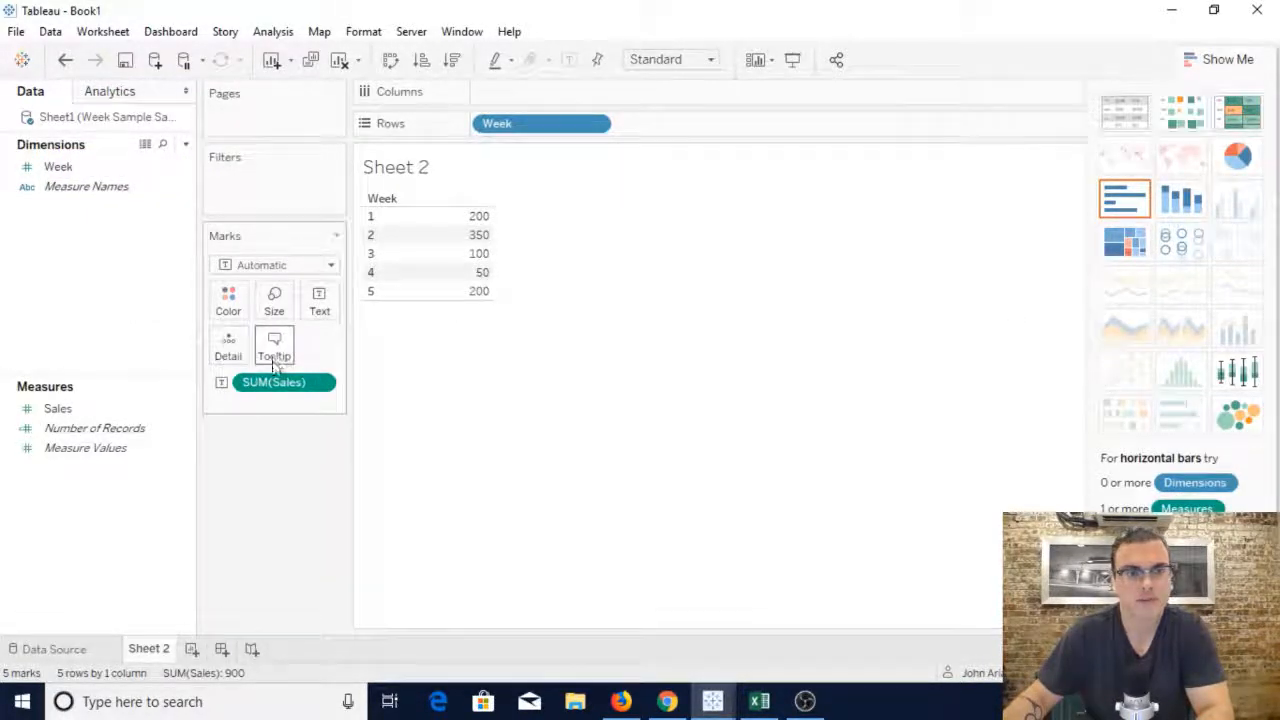
Replace discrete Week with continuous Week and show SUM(Sales) as a continuous line chart
drag(510, 123, 91, 277)
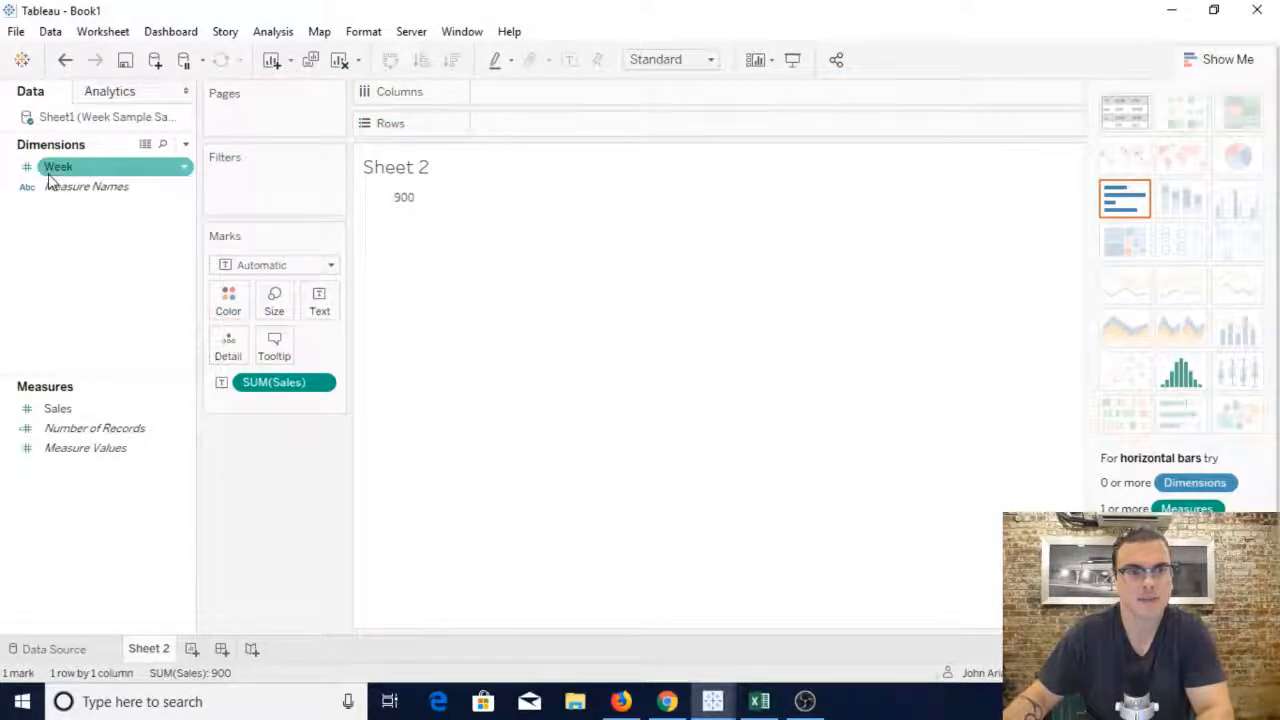
drag(57, 166, 500, 128)
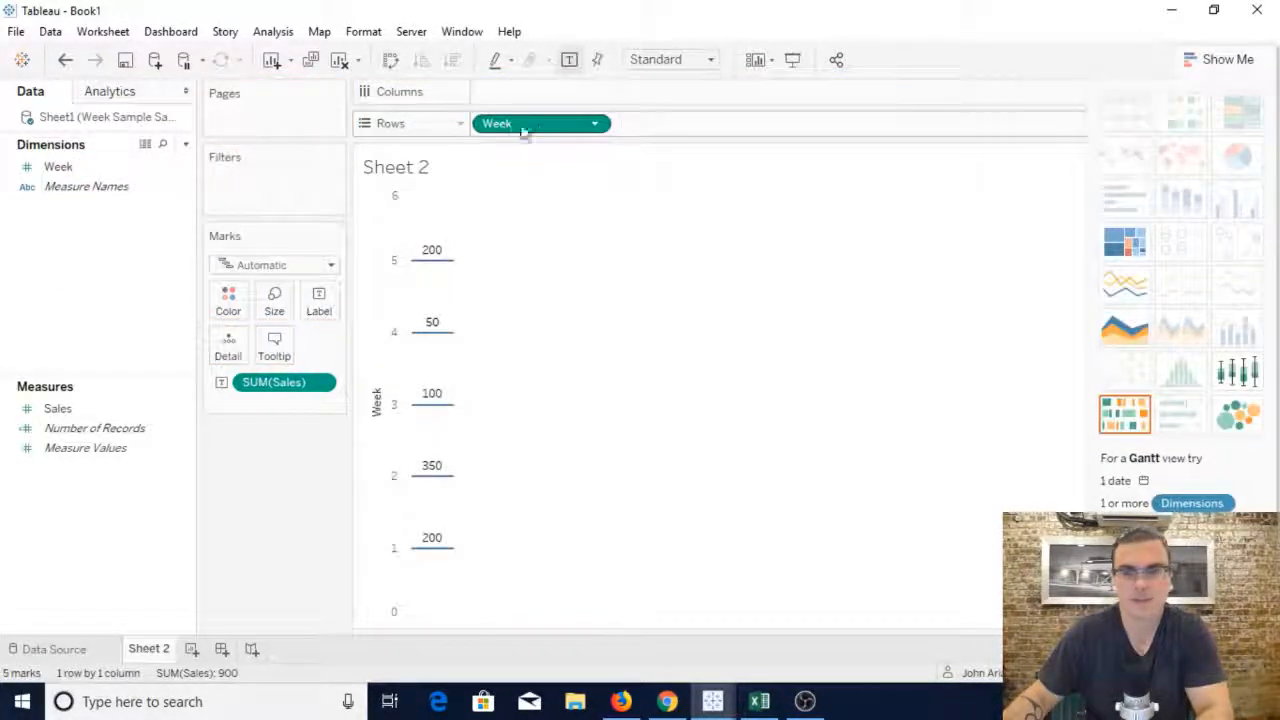
click(1125, 287)
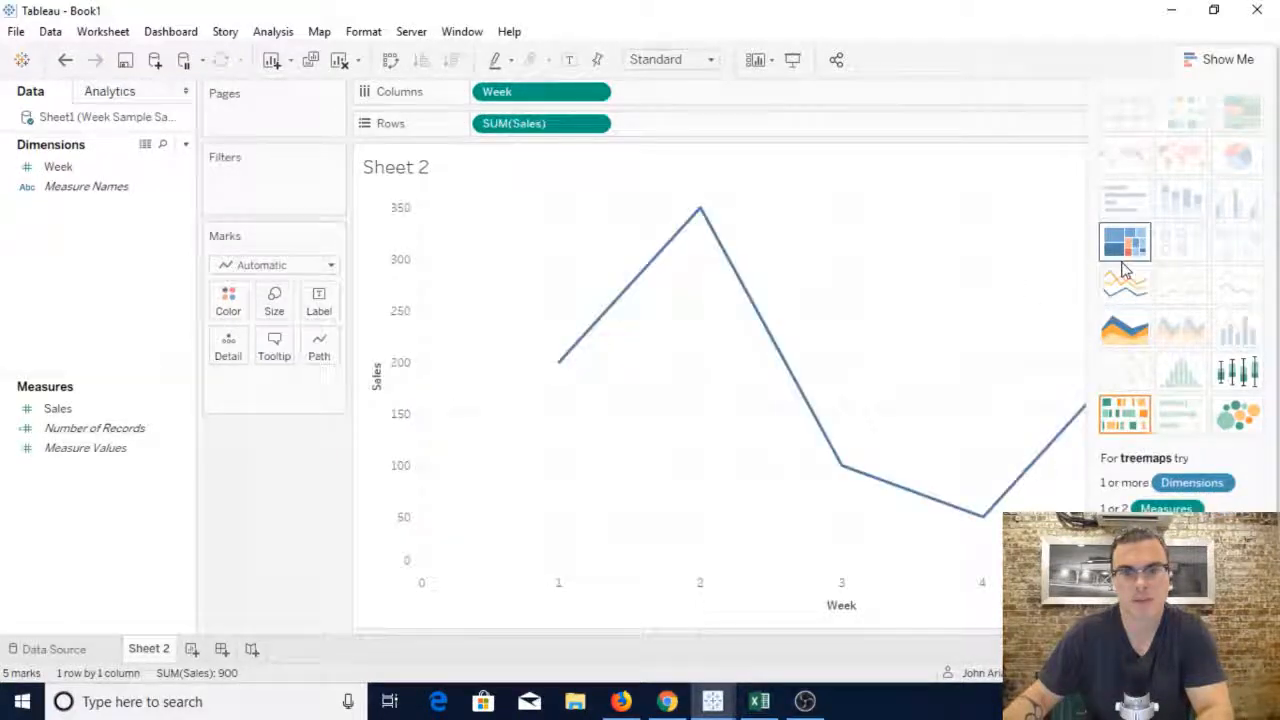
click(1218, 59)
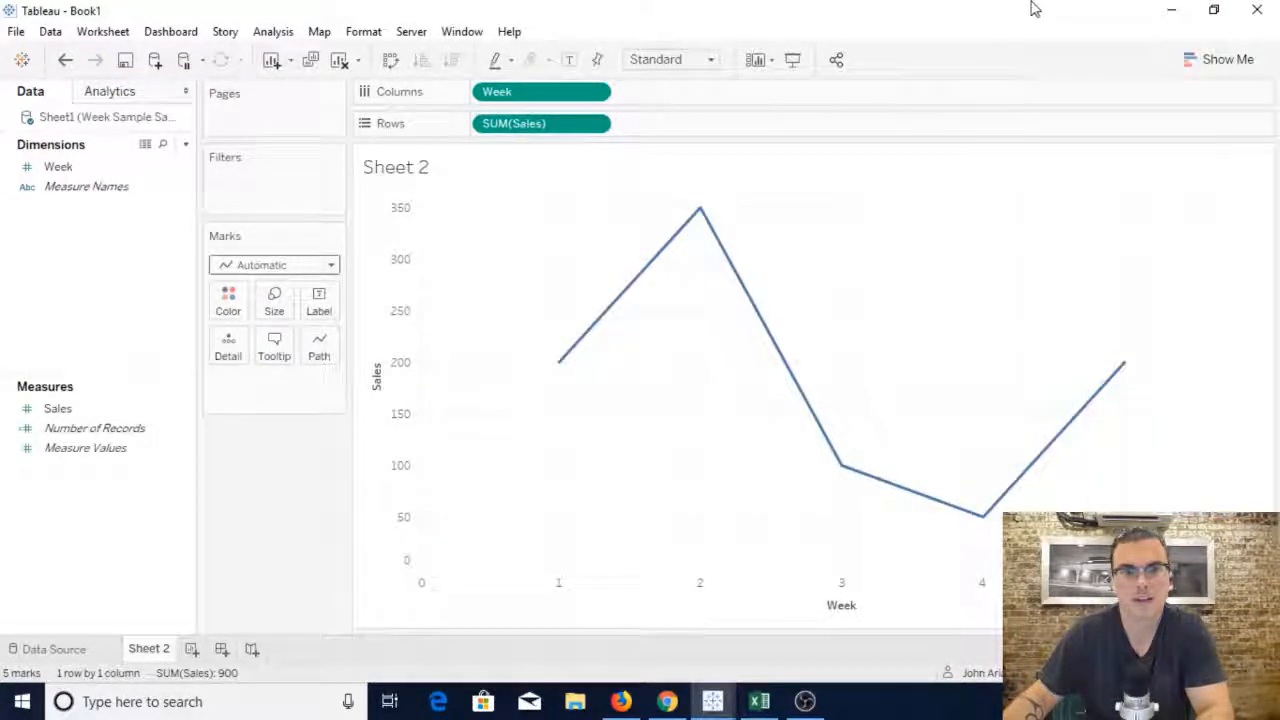